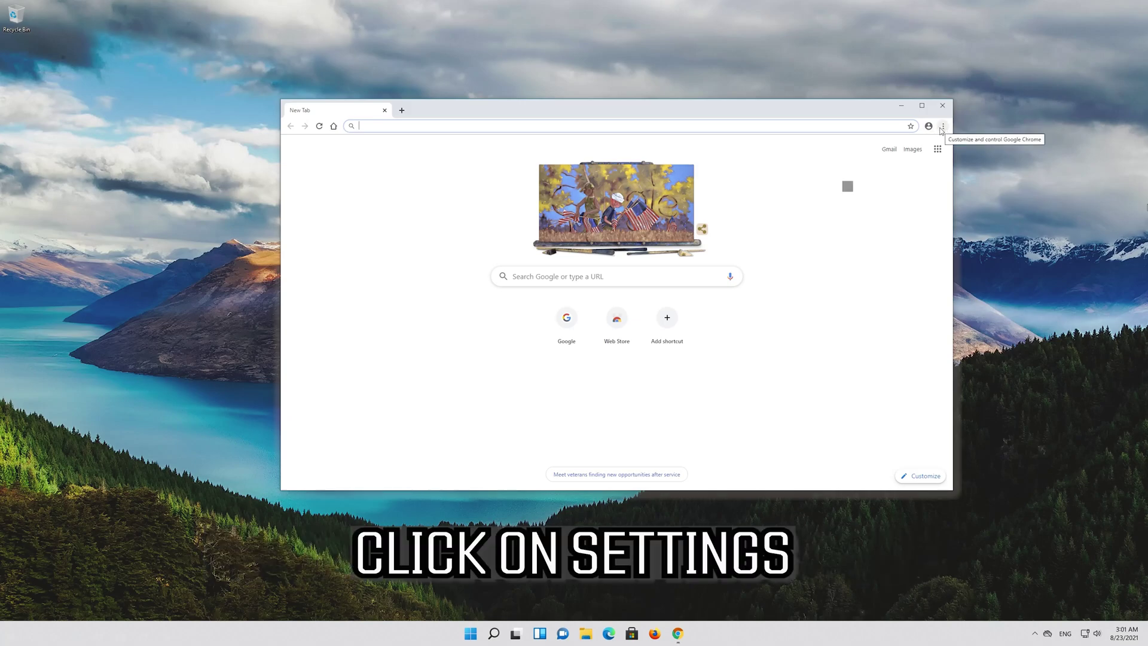
Open Chrome's three-dot main menu and go to the Settings page
left_click(941, 127)
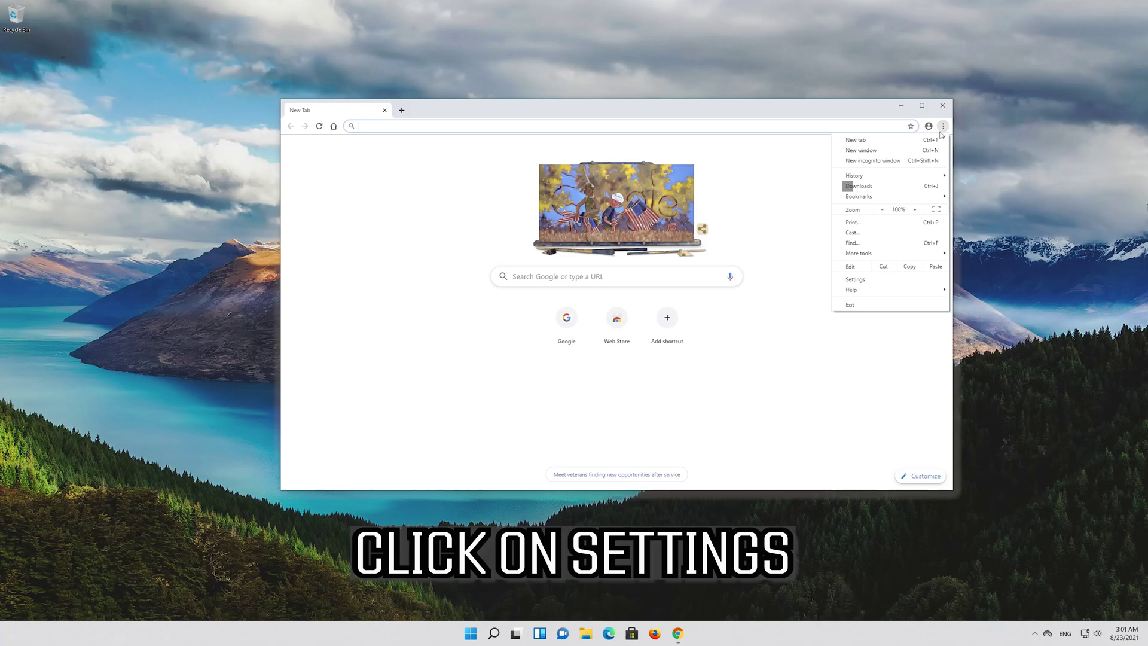
left_click(872, 282)
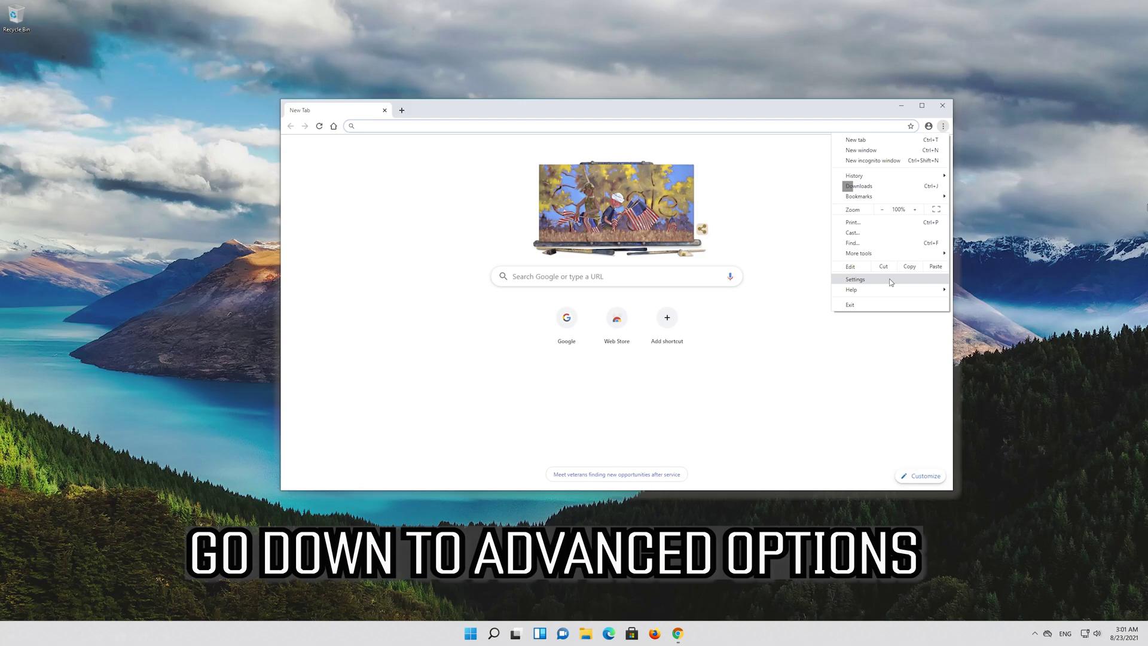
left_click(890, 281)
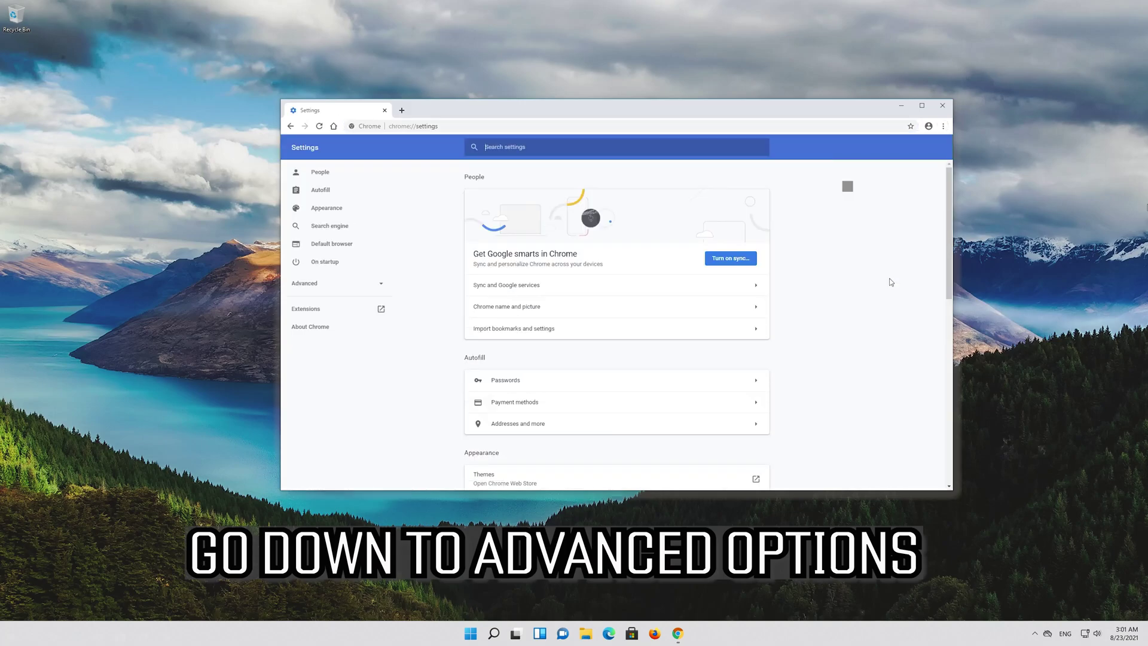
Scroll down Chrome Settings and expand the Advanced sections to show Privacy and security
scroll(710, 287, "down", 3)
scroll(709, 286, "down", 2)
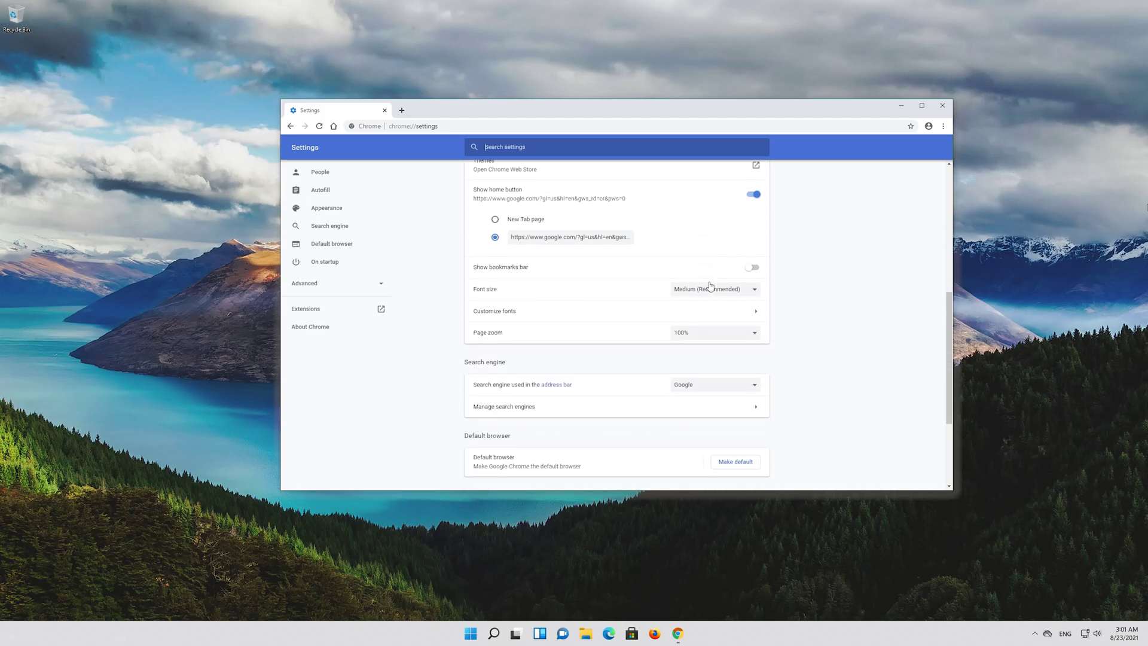
scroll(709, 284, "down", 3)
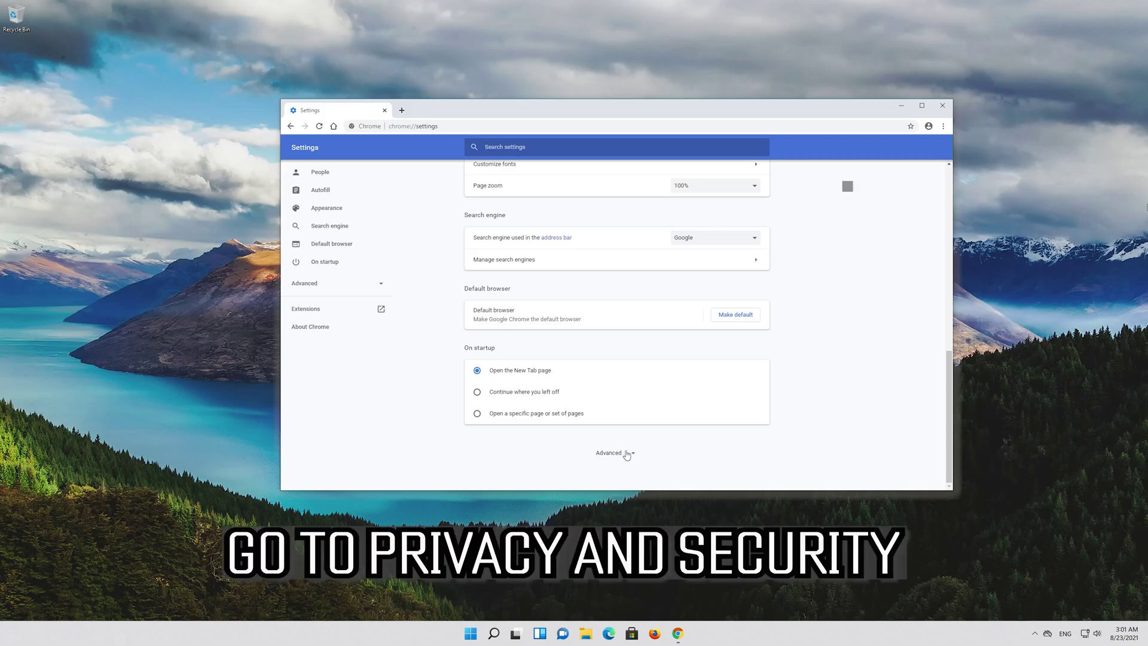
left_click(629, 455)
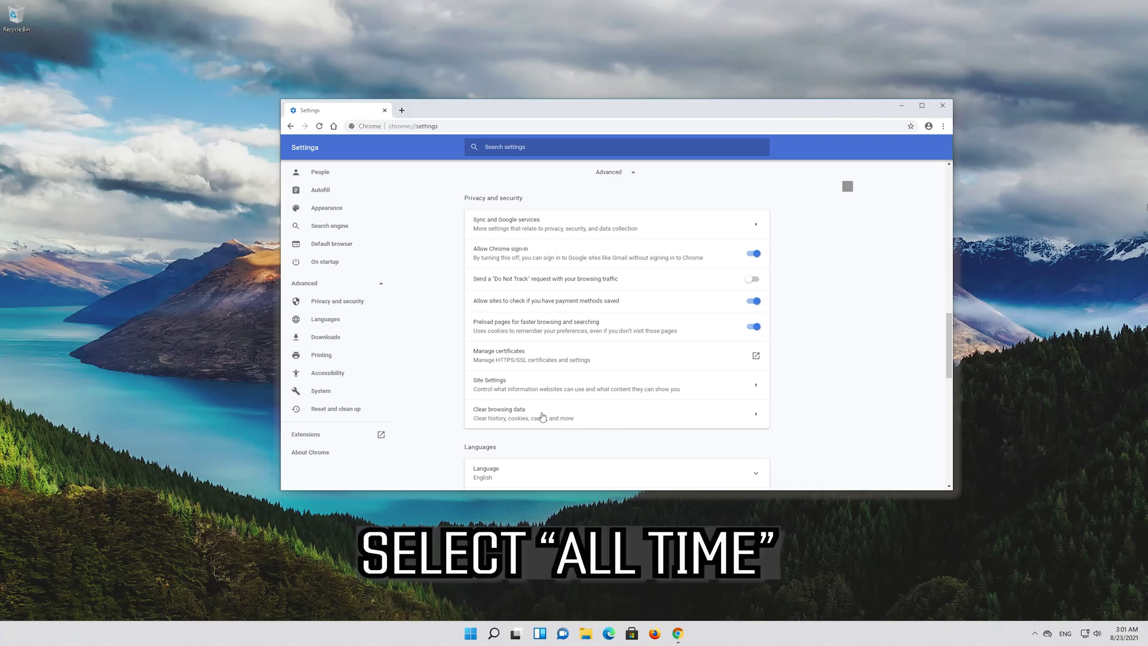
Open Clear browsing data on its Advanced tab with the time range set to All time
left_click(542, 417)
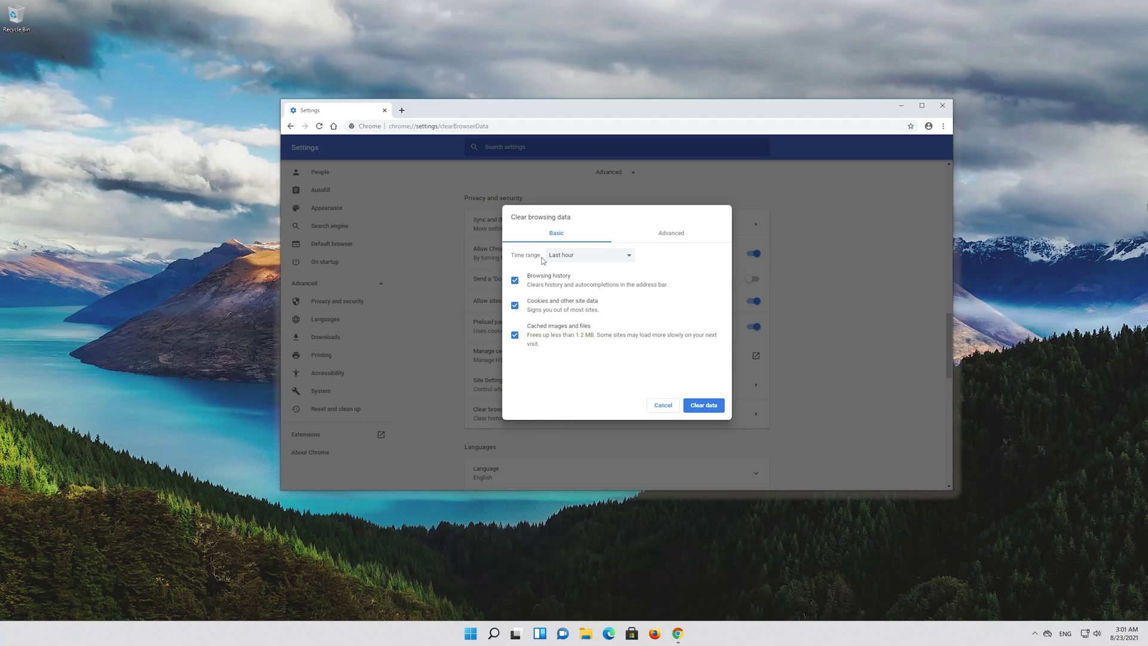
left_click(566, 261)
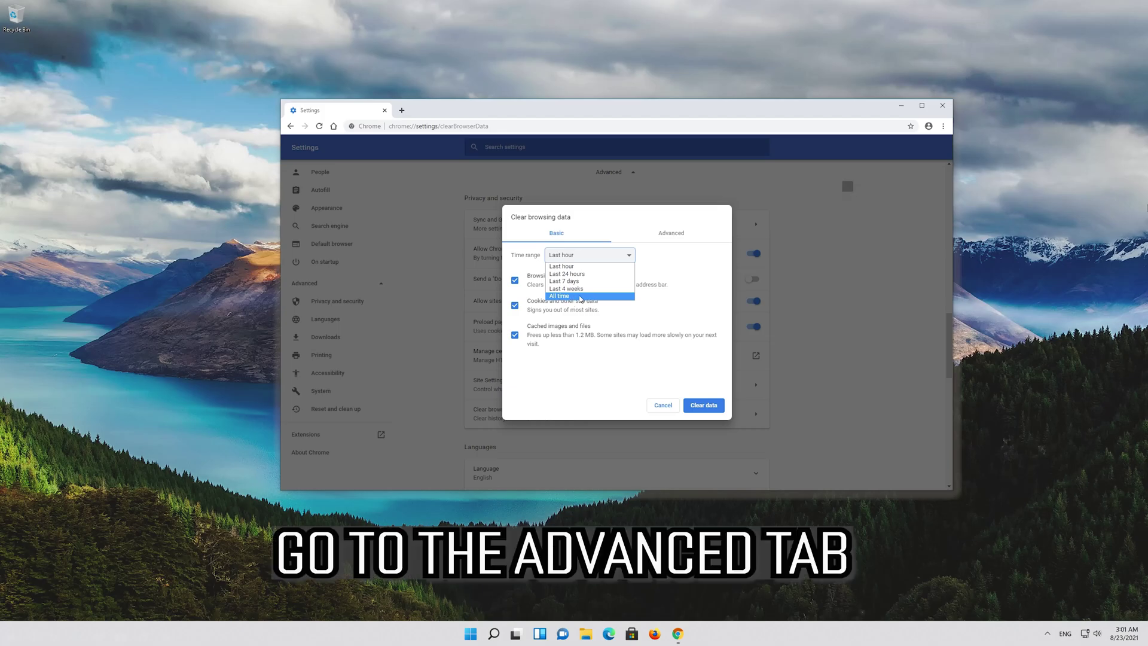
left_click(585, 296)
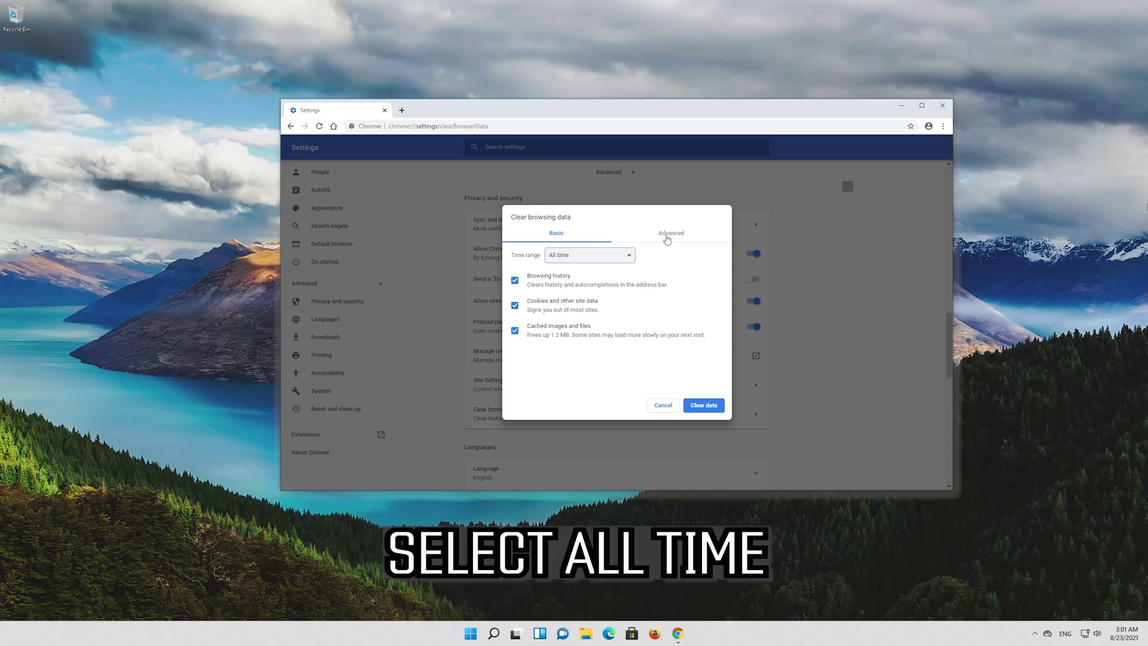
left_click(670, 237)
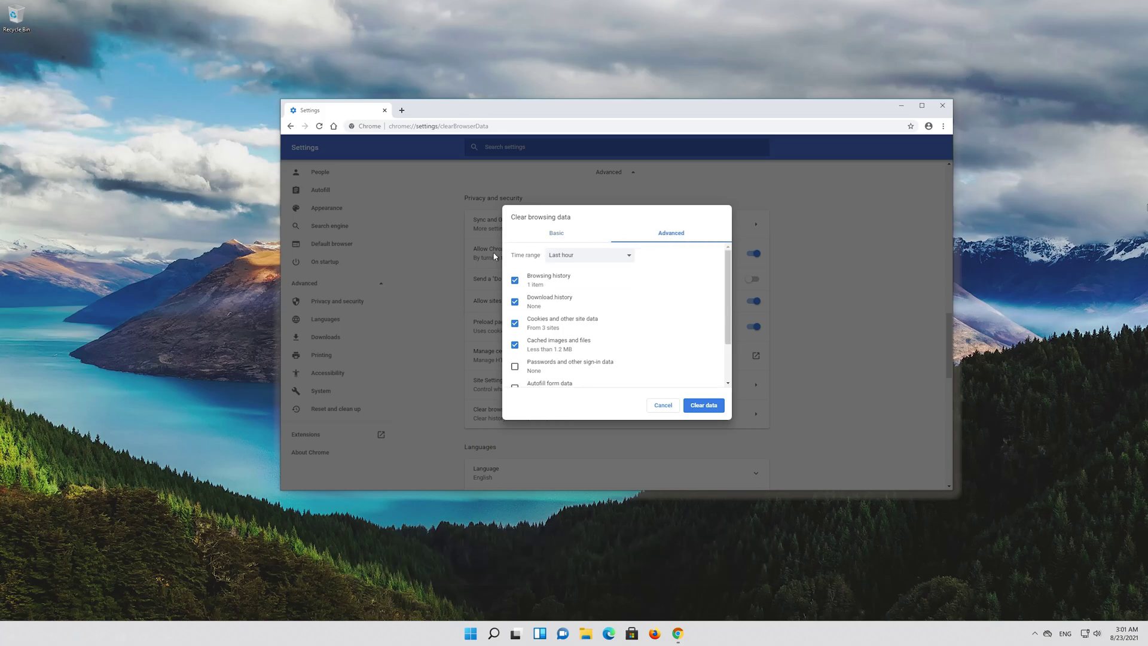
left_click(592, 255)
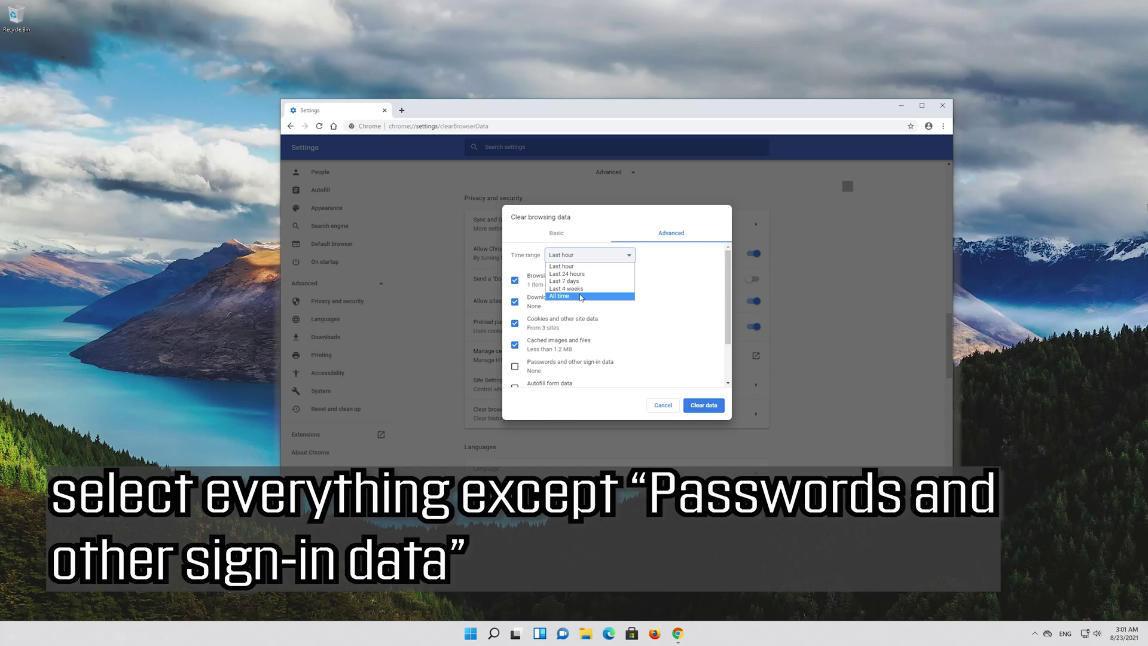
left_click(579, 295)
Also tick Autofill form data, Site Settings and Hosted app data, then clear the data
scroll(729, 283, "down", 2)
scroll(730, 284, "down", 1)
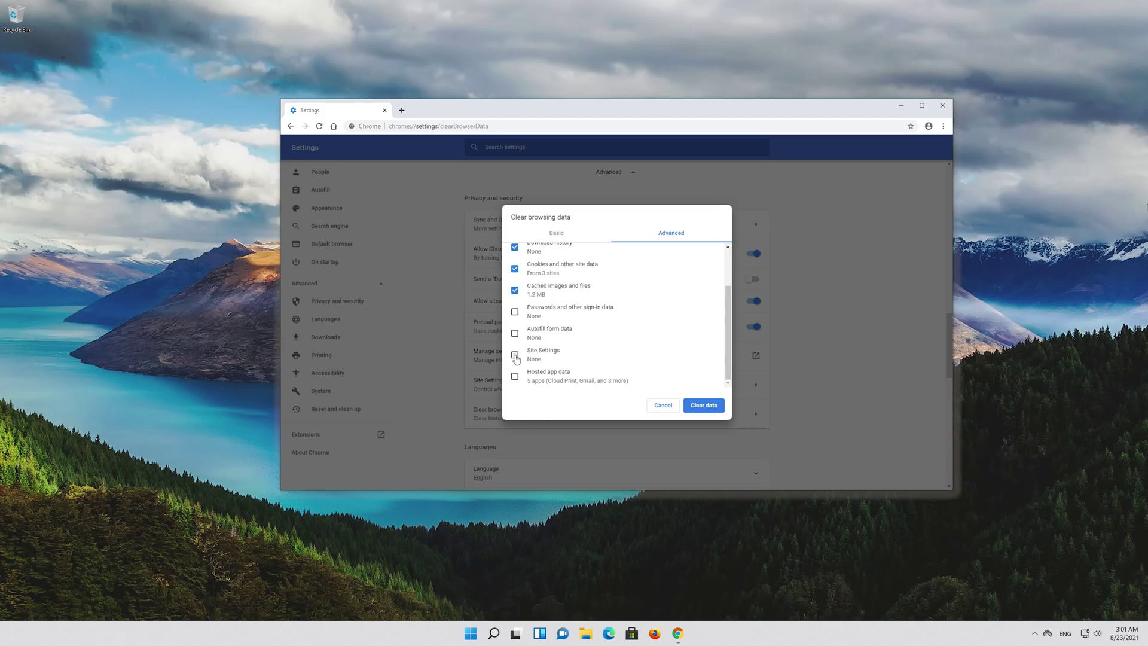
left_click(514, 355)
left_click(514, 333)
left_click(515, 355)
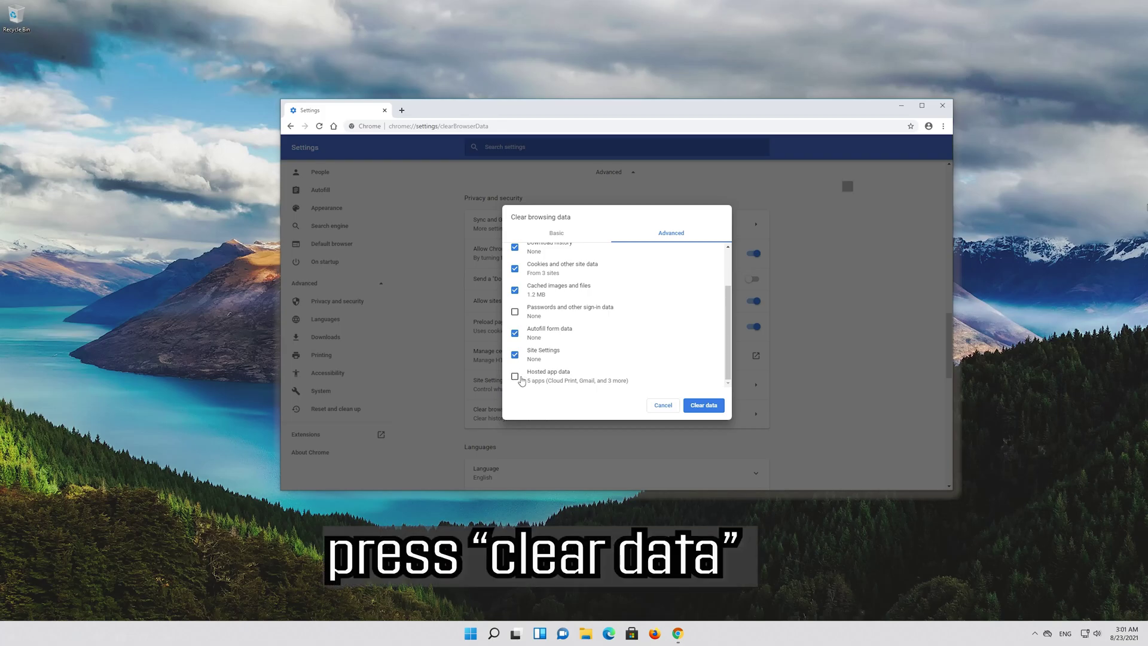
left_click(515, 377)
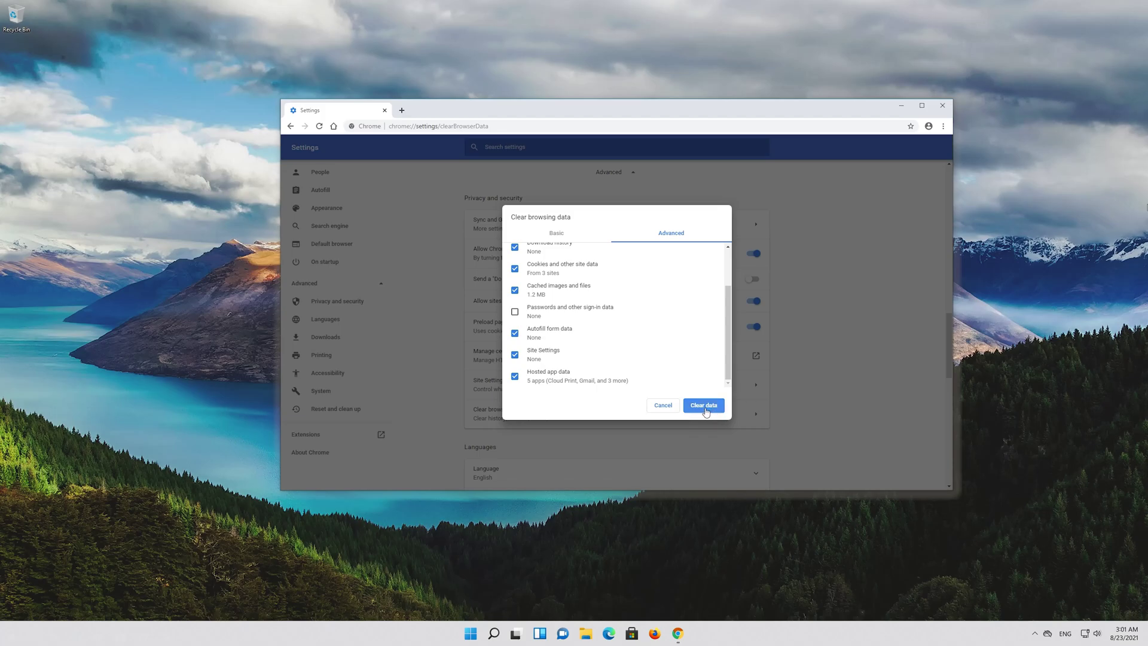
left_click(704, 406)
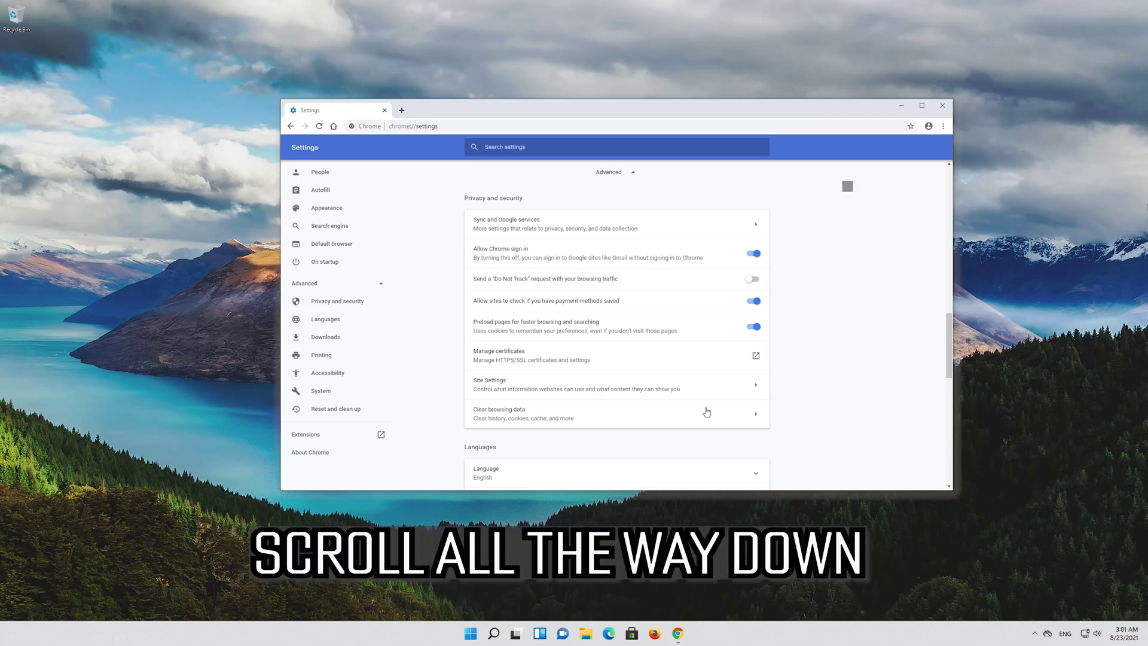
Use Reset and clean up to restore Chrome settings to their original defaults and confirm
scroll(705, 411, "down", 2)
scroll(706, 411, "down", 4)
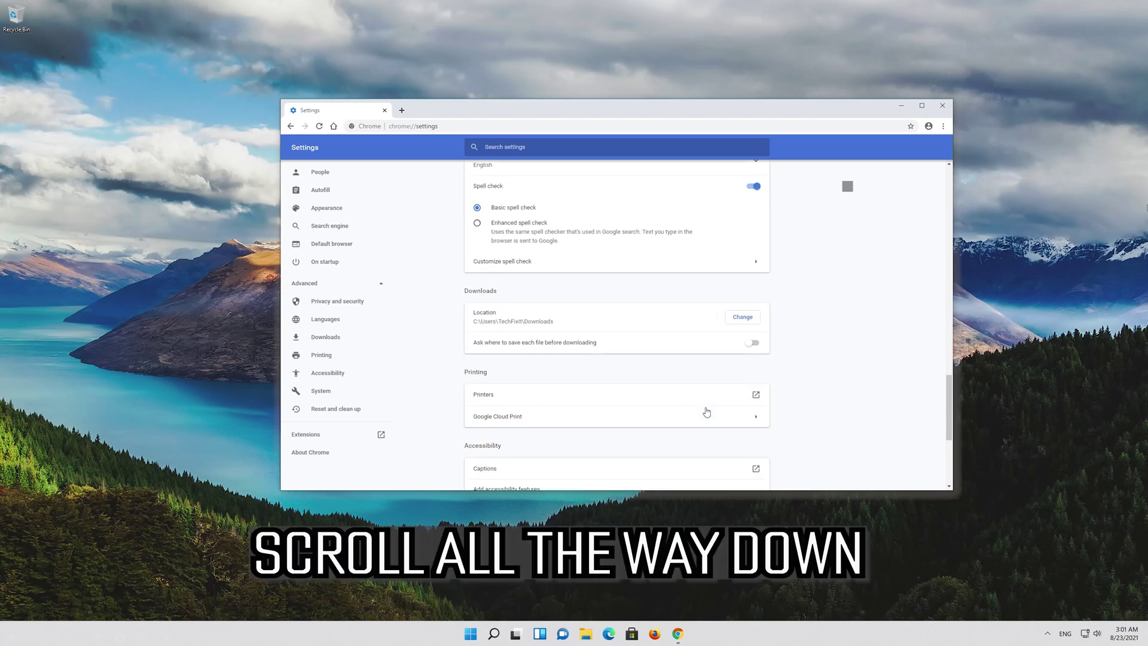
scroll(706, 411, "down", 3)
scroll(706, 411, "down", 1)
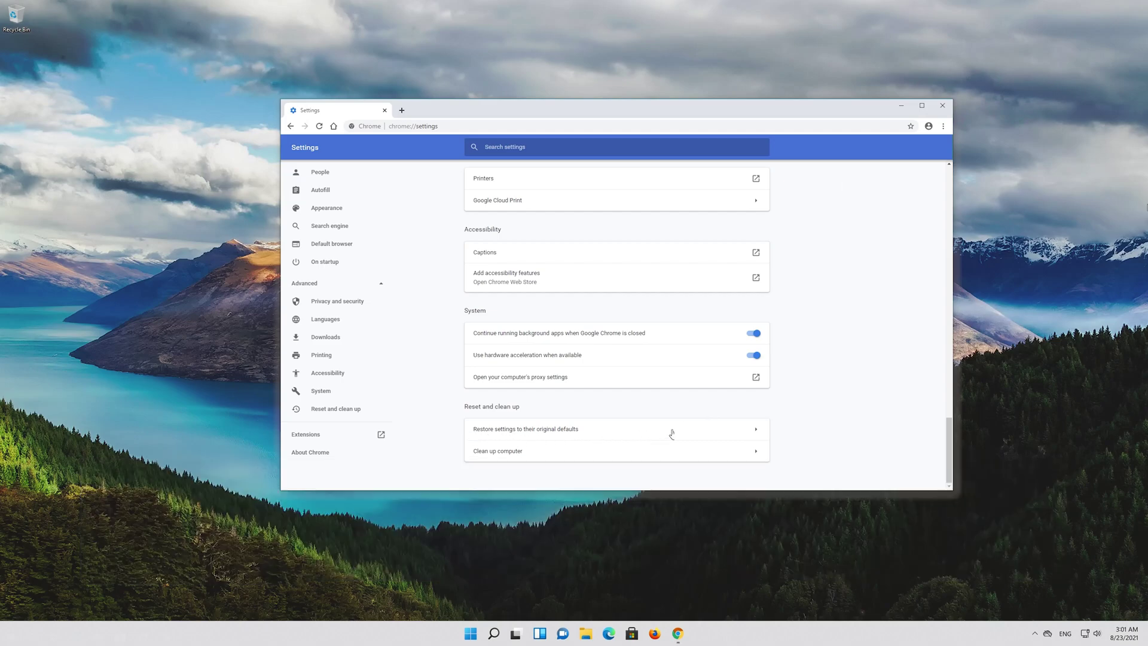
left_click(716, 430)
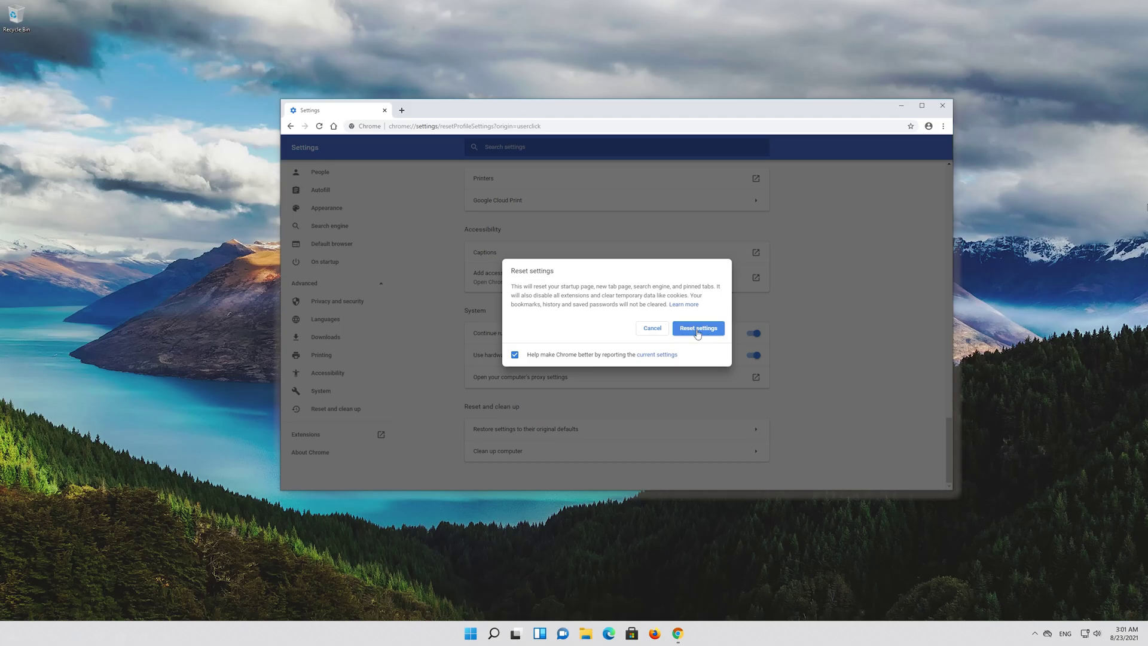
left_click(706, 330)
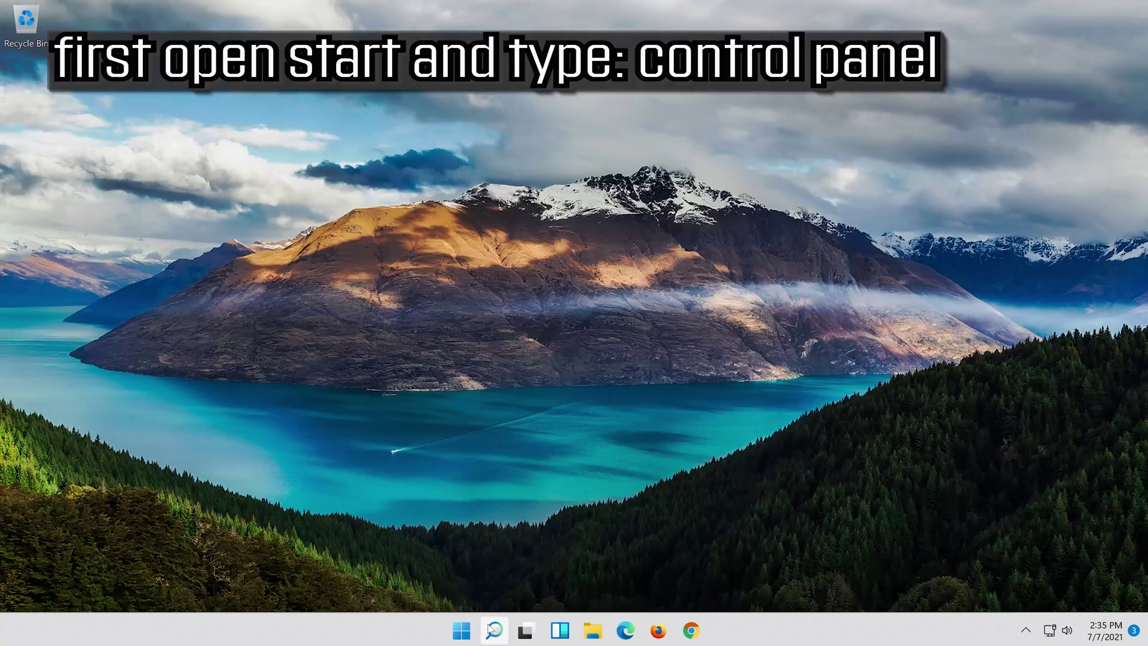
Search Windows for 'control panel' and open the Control Panel best match
left_click(493, 629)
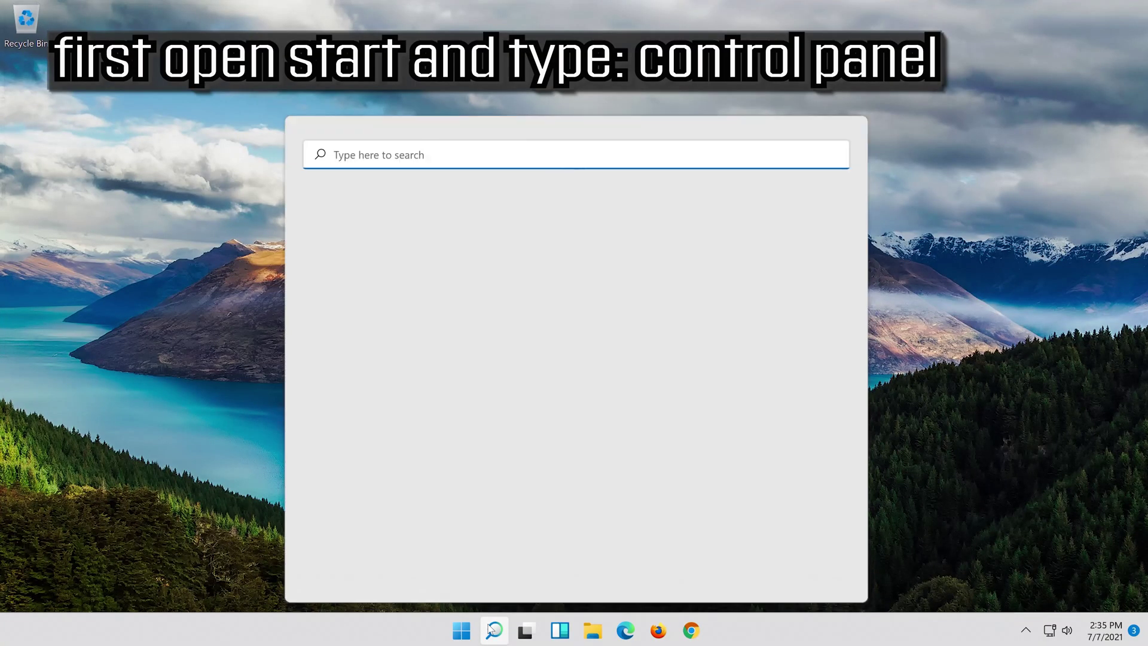
type("con")
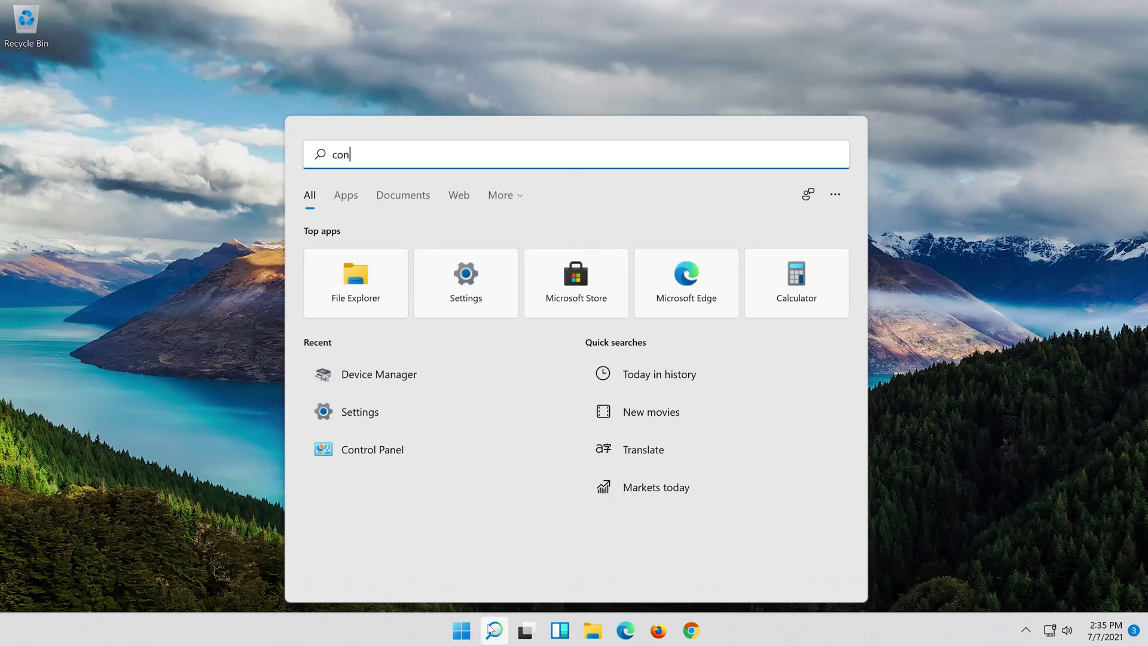
type("trol panel")
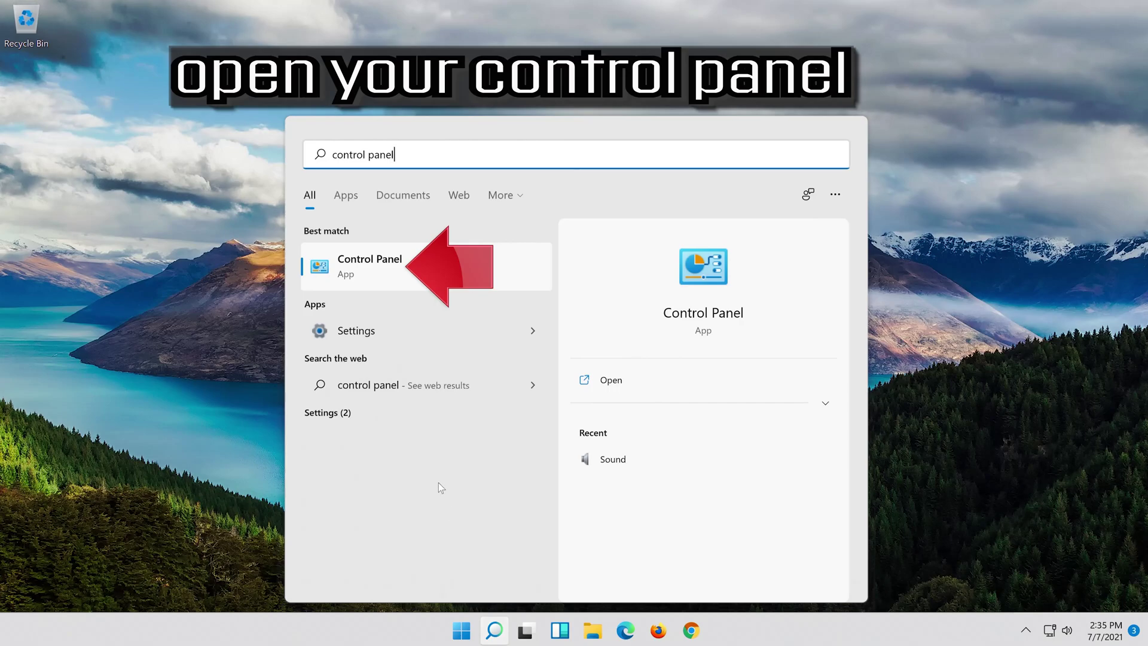
left_click(421, 286)
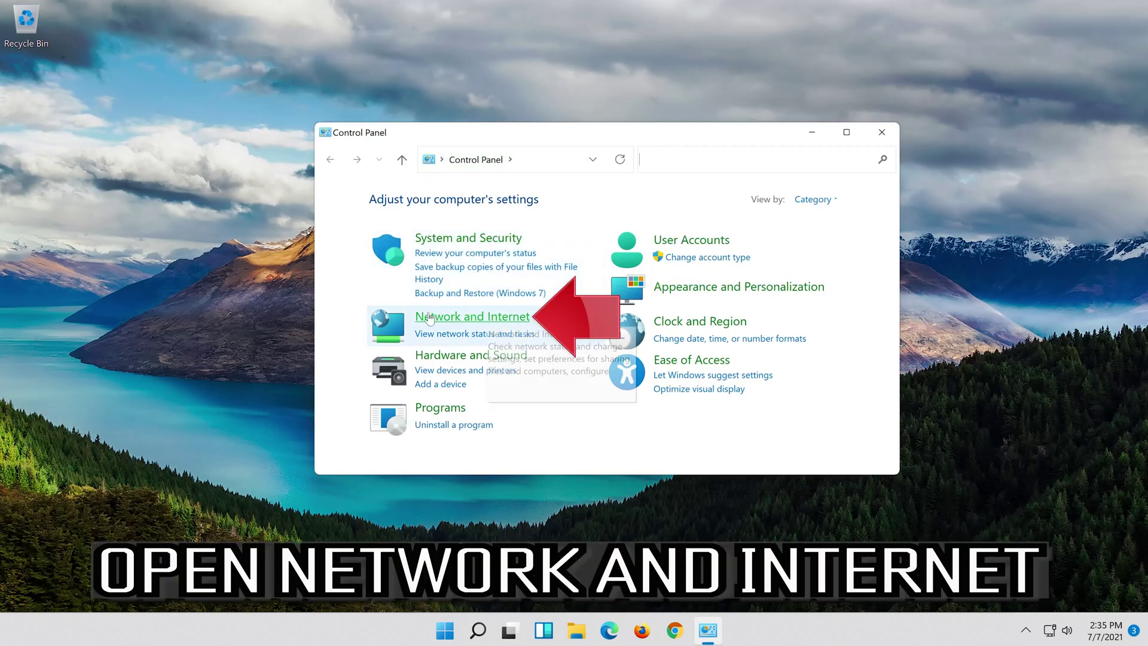
Go through Network and Internet to Network and Sharing Center and open Ethernet0's status
left_click(495, 318)
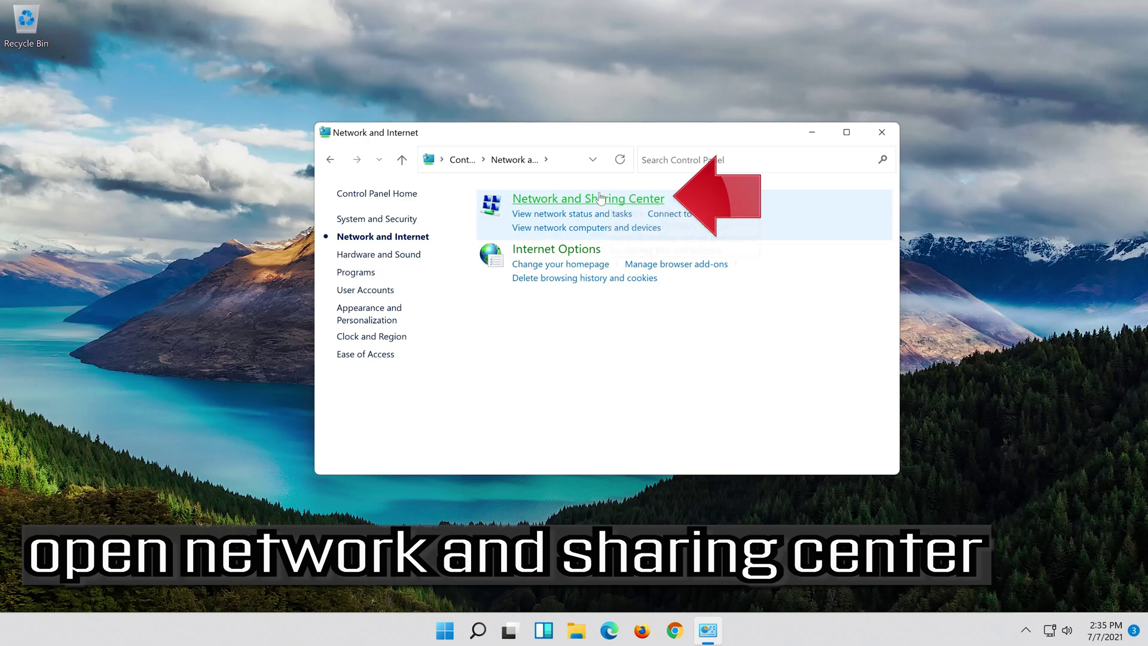
left_click(558, 197)
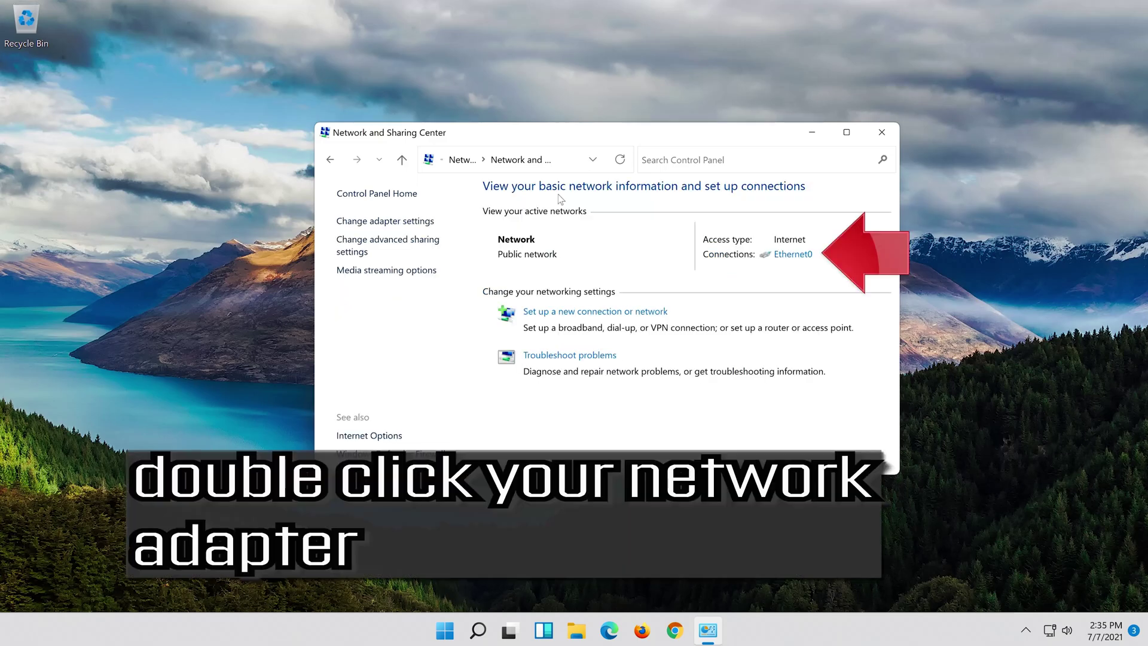
left_click(788, 258)
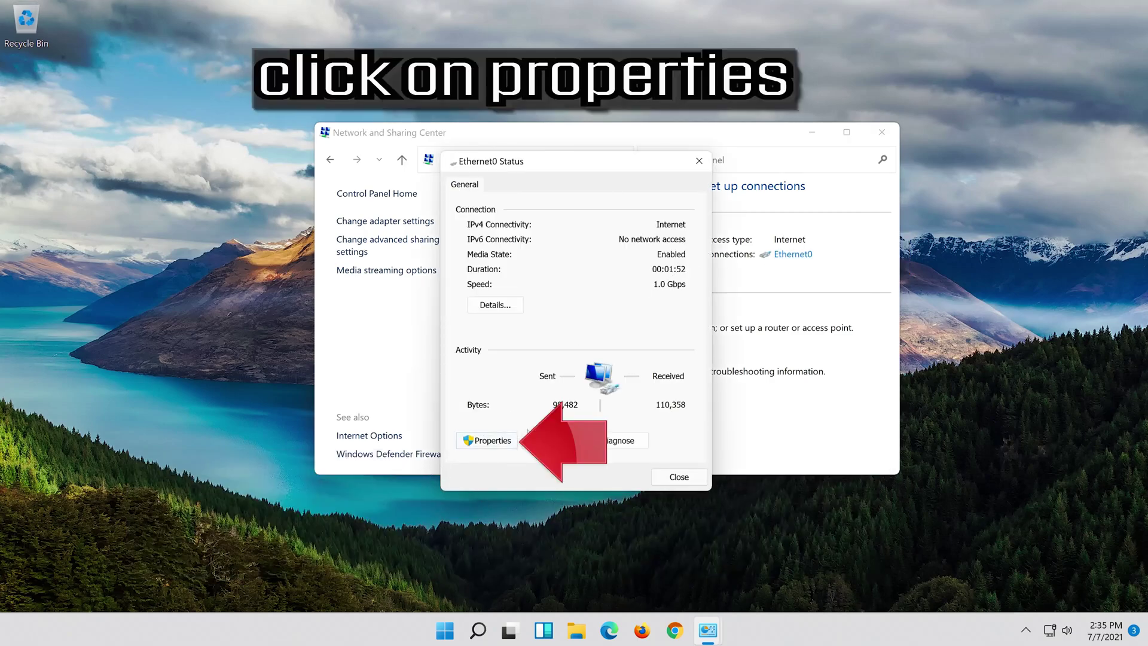
Open Ethernet0's Properties and select Internet Protocol Version 4 (TCP/IPv4)
left_click(491, 442)
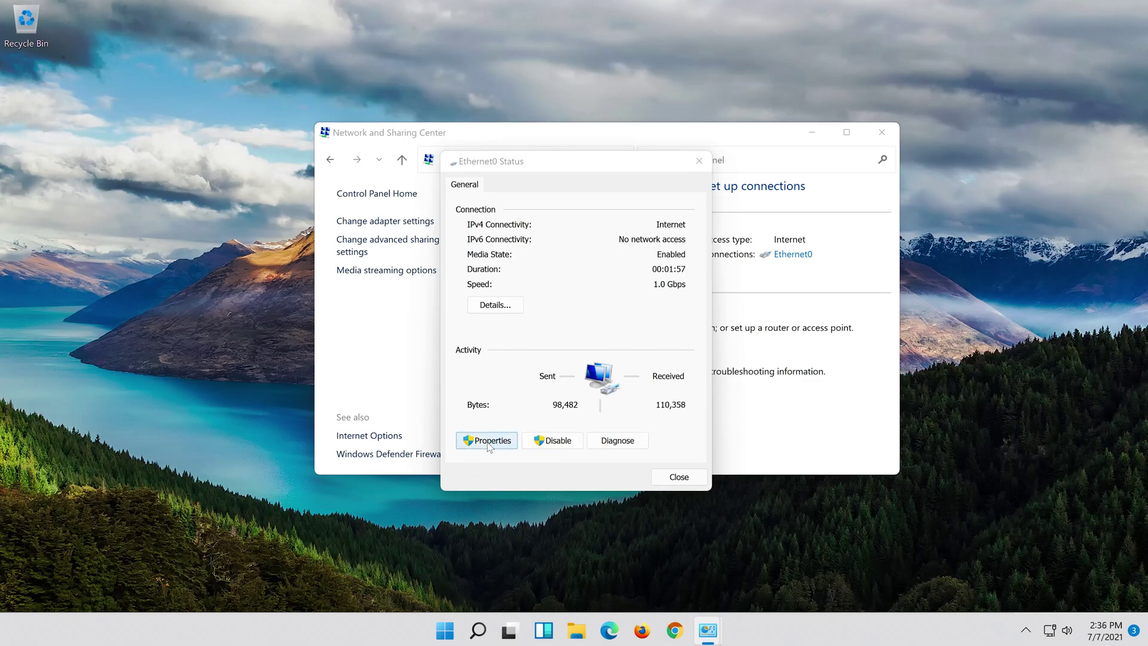
left_click(489, 443)
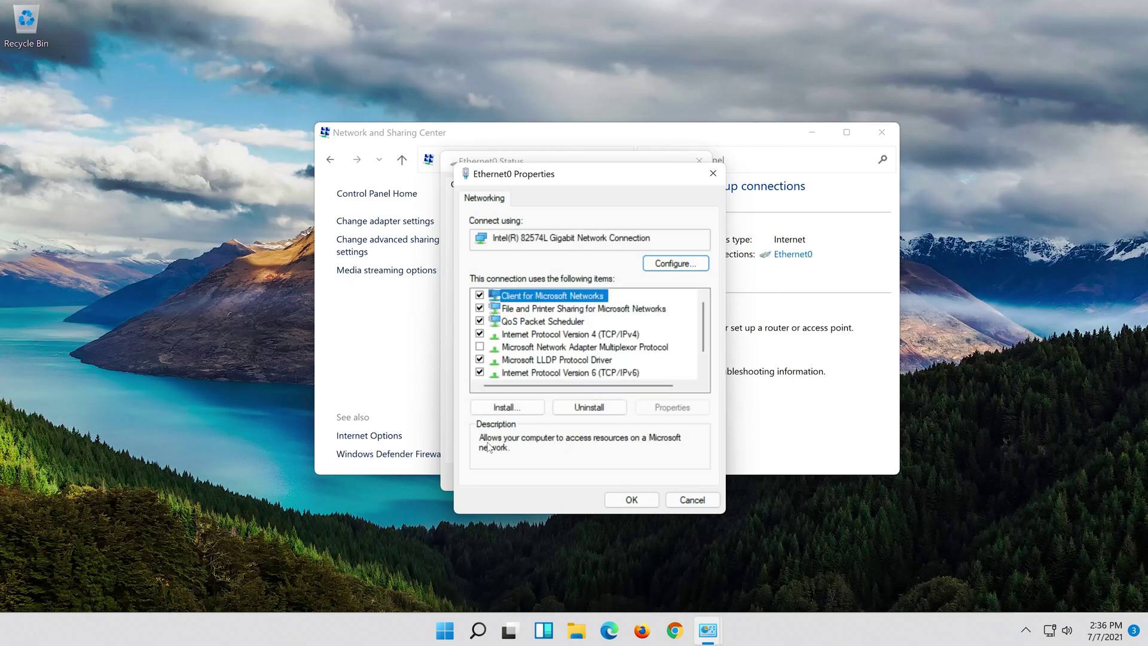
left_click(501, 335)
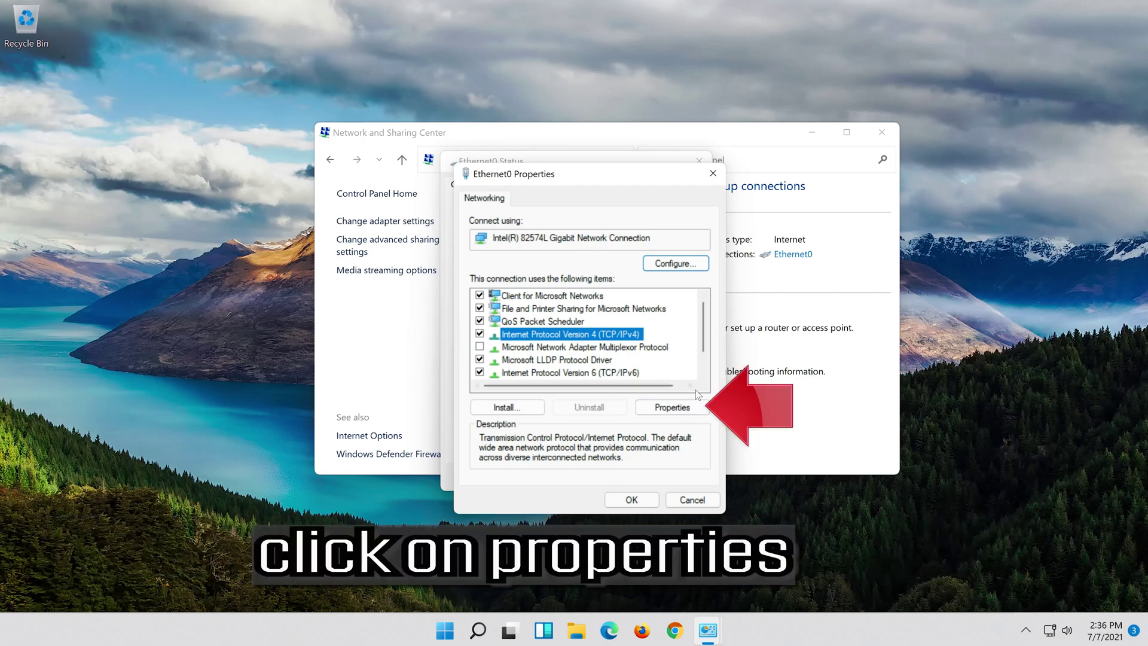
Set IPv4 to manual DNS with preferred server 8.8.8.8 and begin the alternate address
left_click(672, 408)
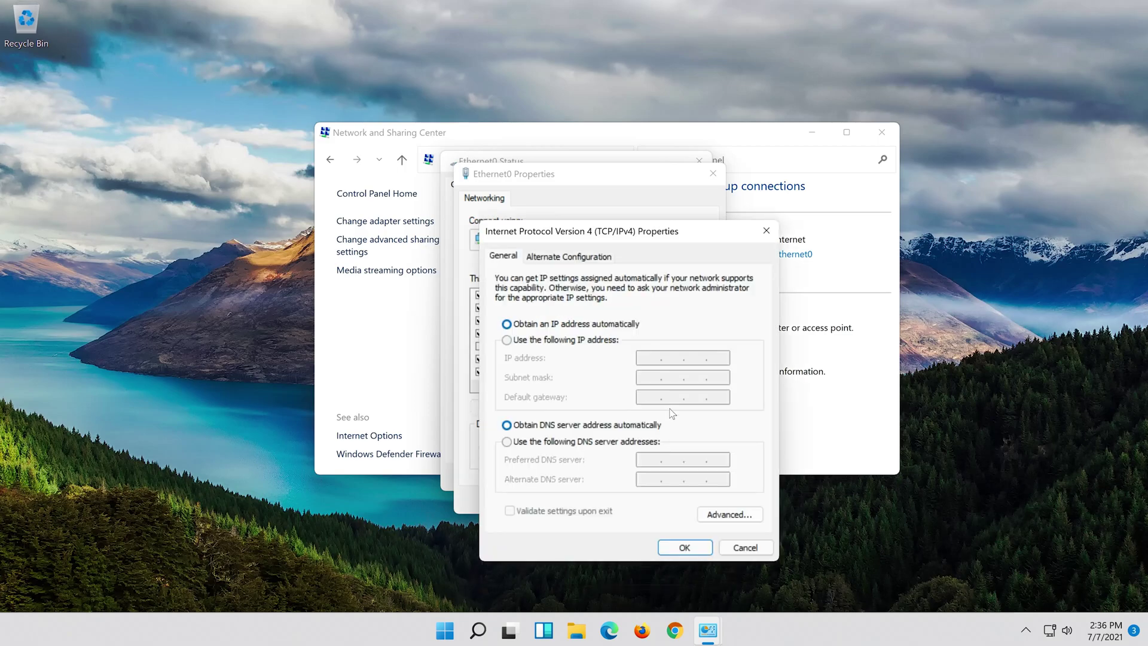
left_click(507, 441)
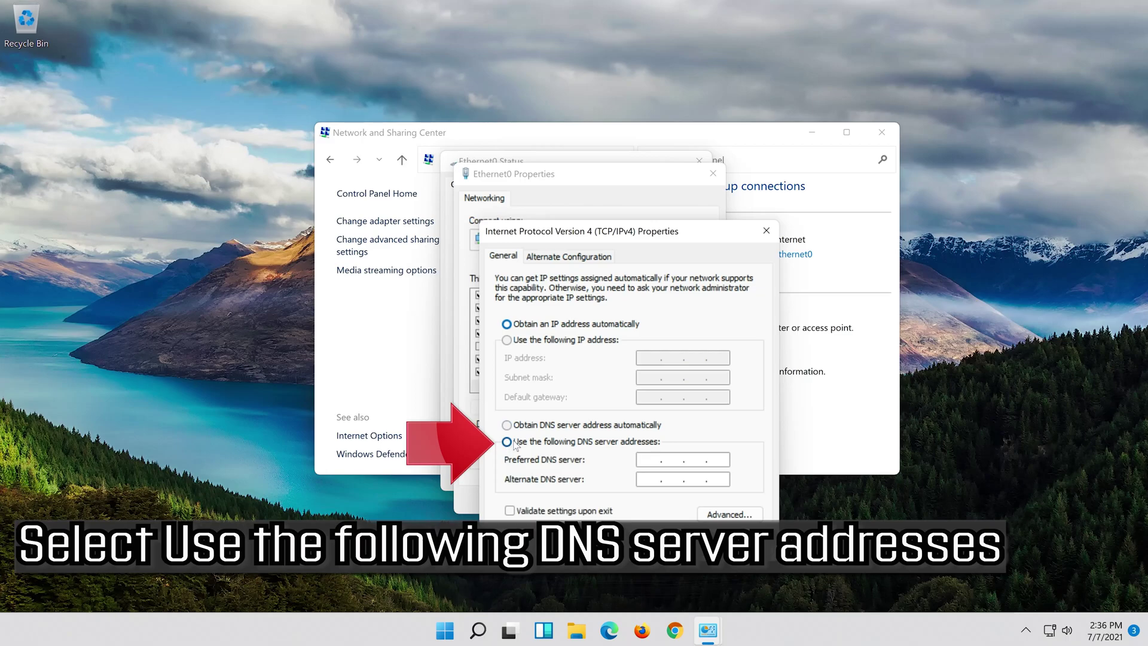
left_click(652, 459)
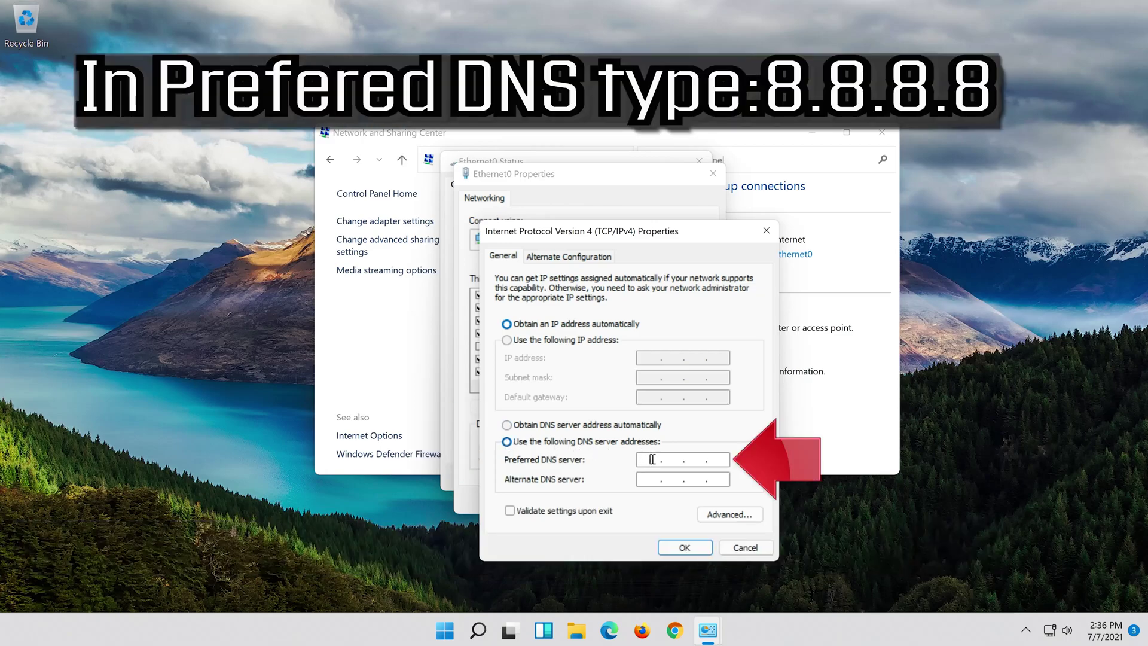
type("8.")
type("8")
type(".8")
left_click(650, 480)
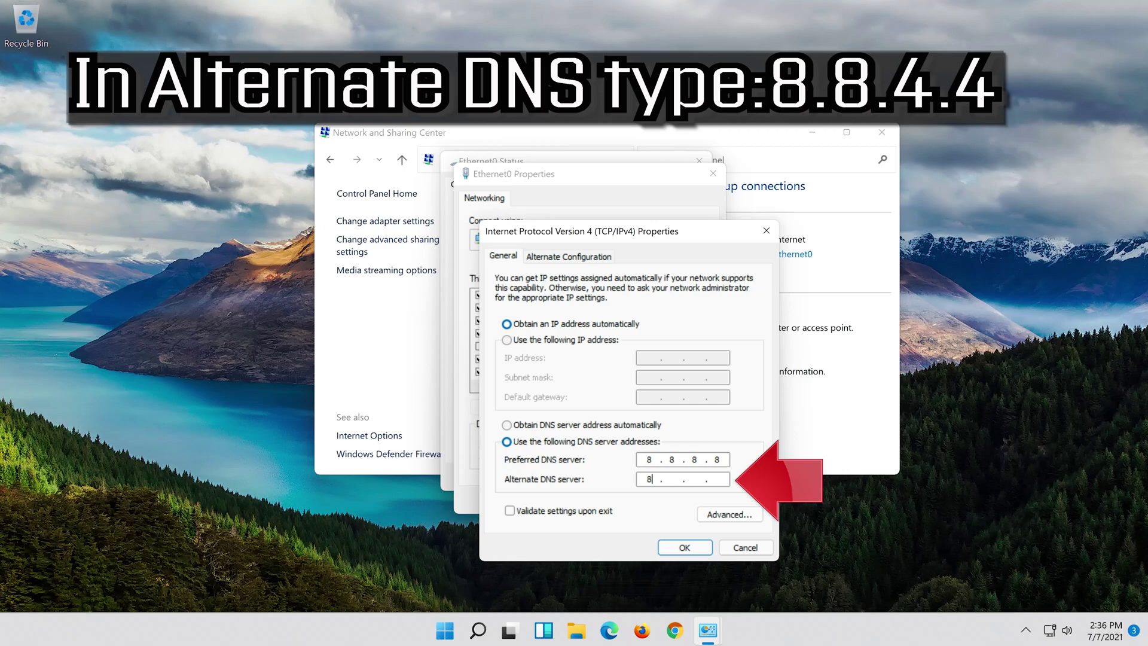
type("8")
type(".")
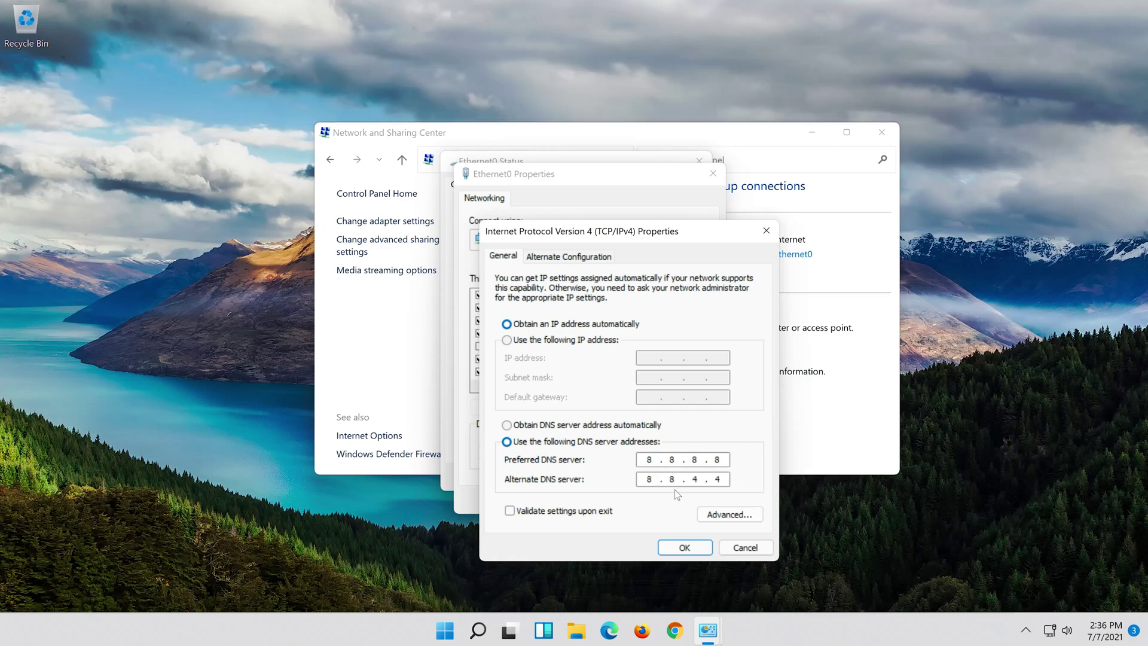